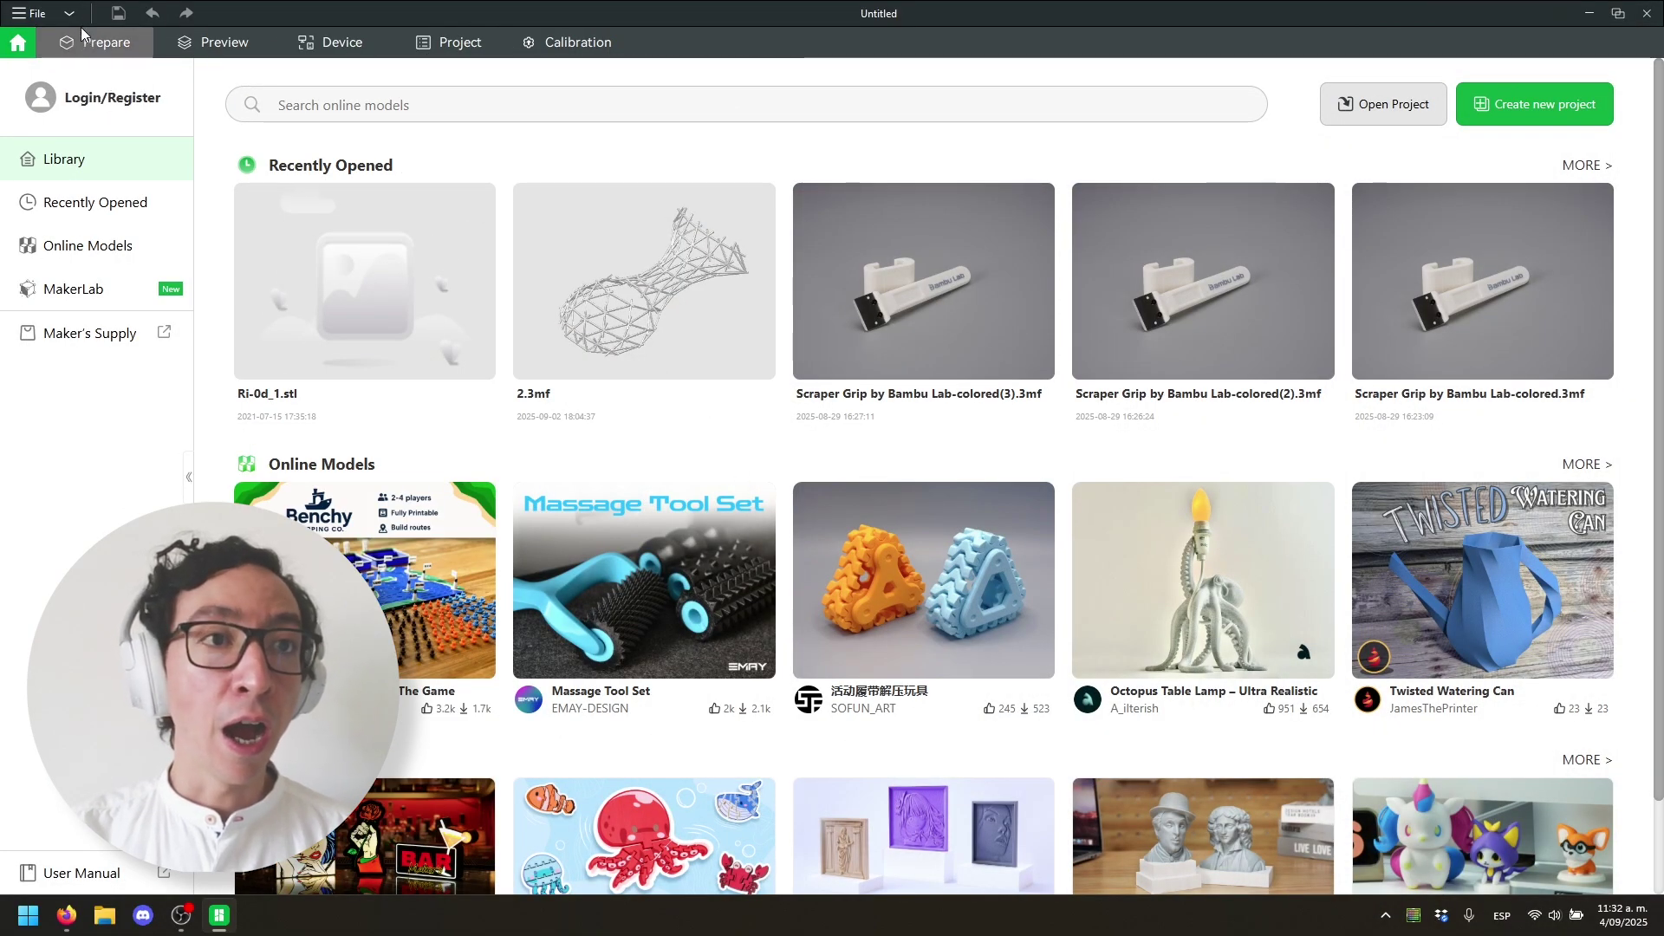
- Launch the Setup Wizard from the Help menu and pick the Others login region
left_click(70, 13)
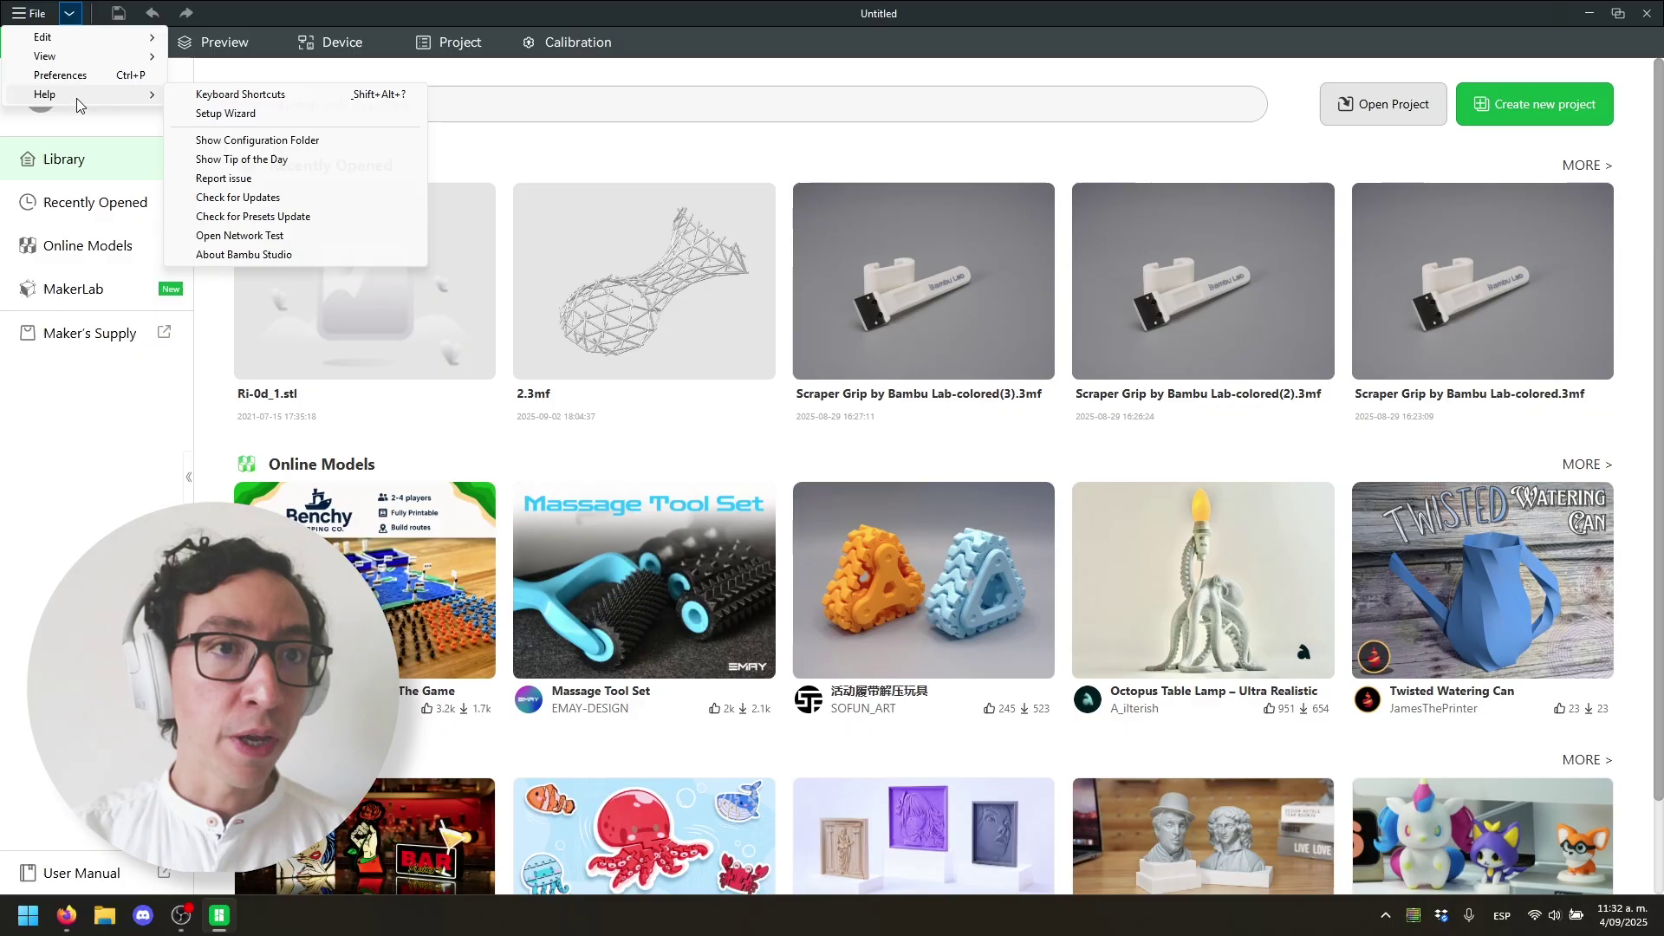
mouse_move(45, 94)
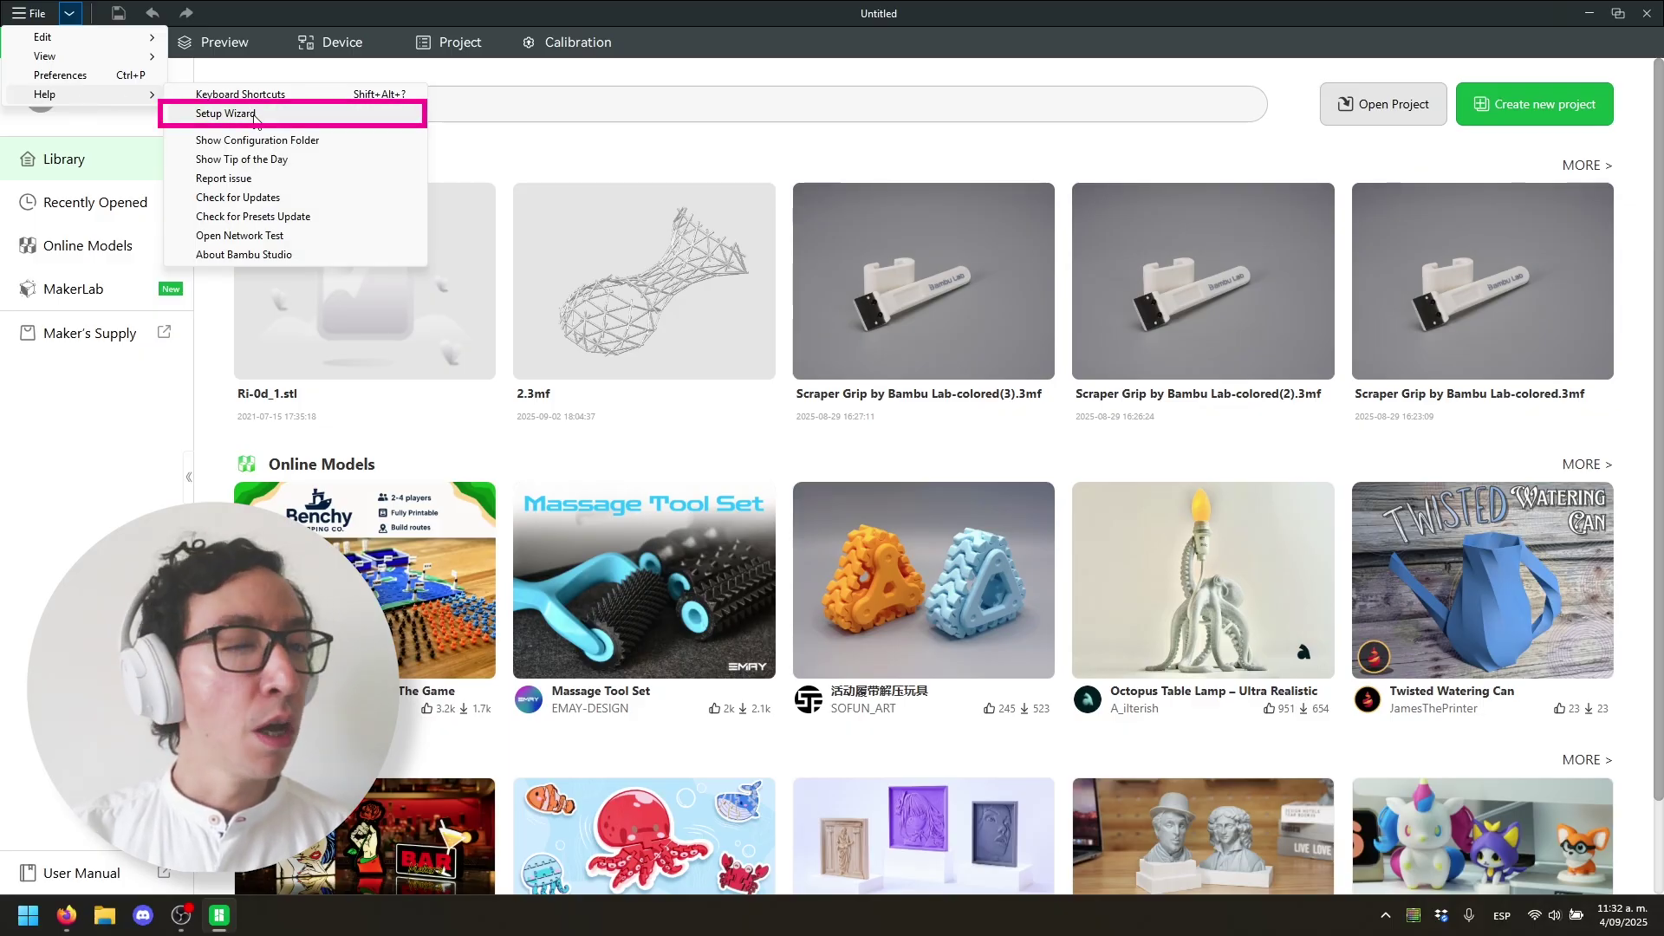
left_click(256, 115)
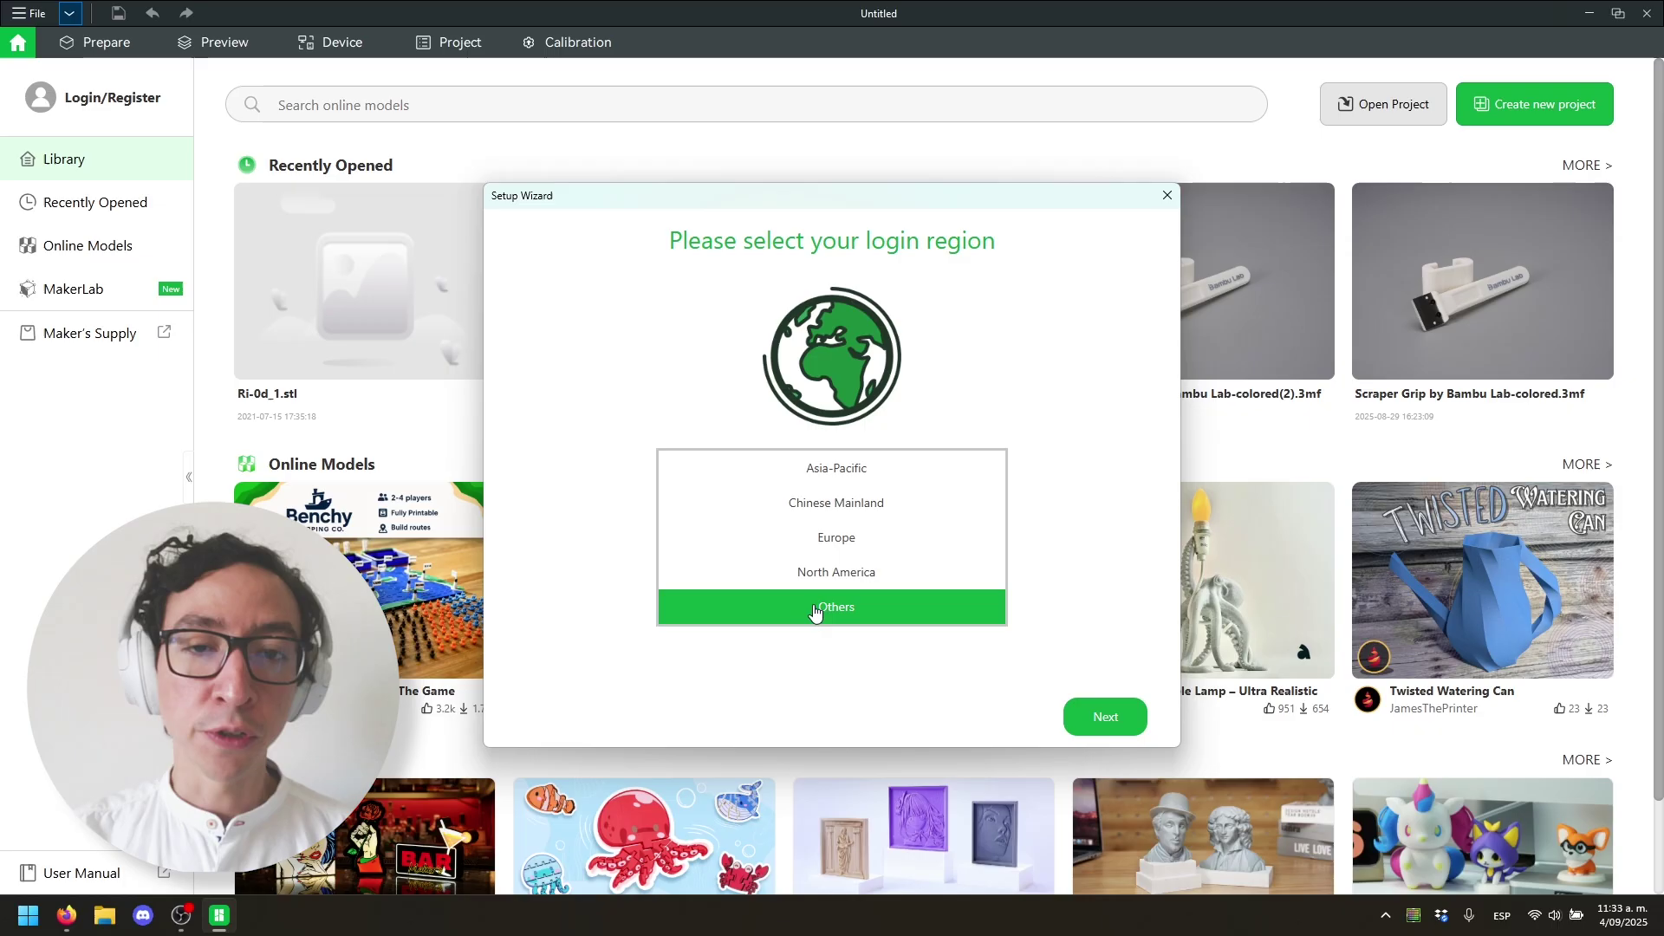
left_click(1106, 718)
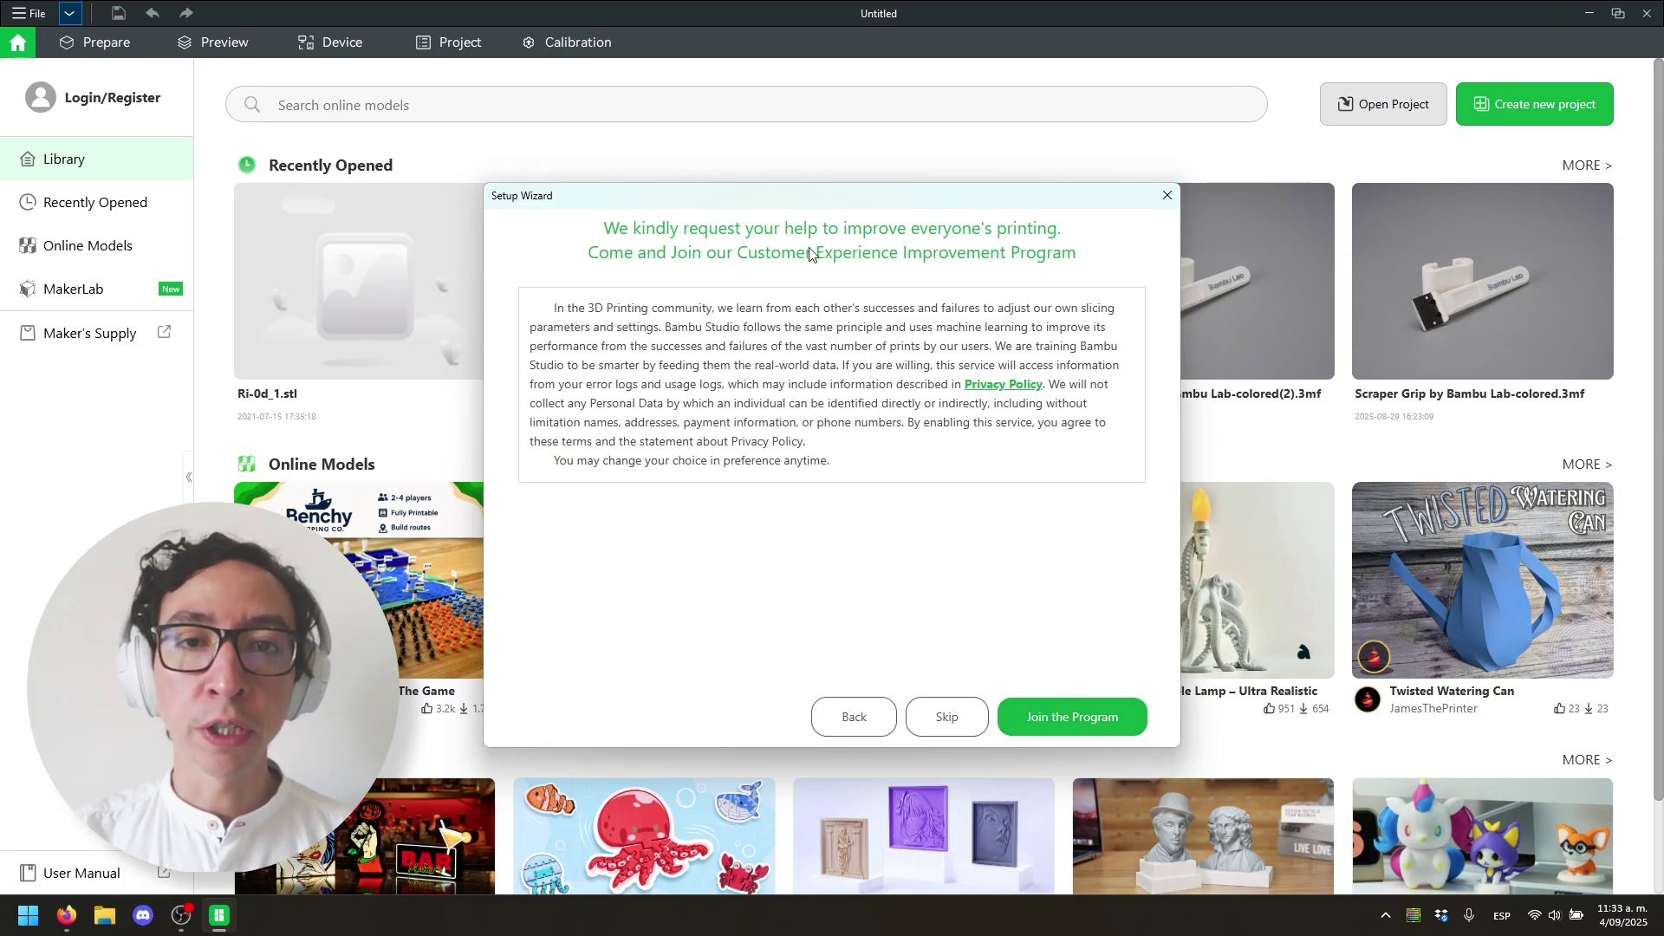
- Join the experience improvement program and keep Bambu Lab A1 as the selected printer
left_click(1048, 718)
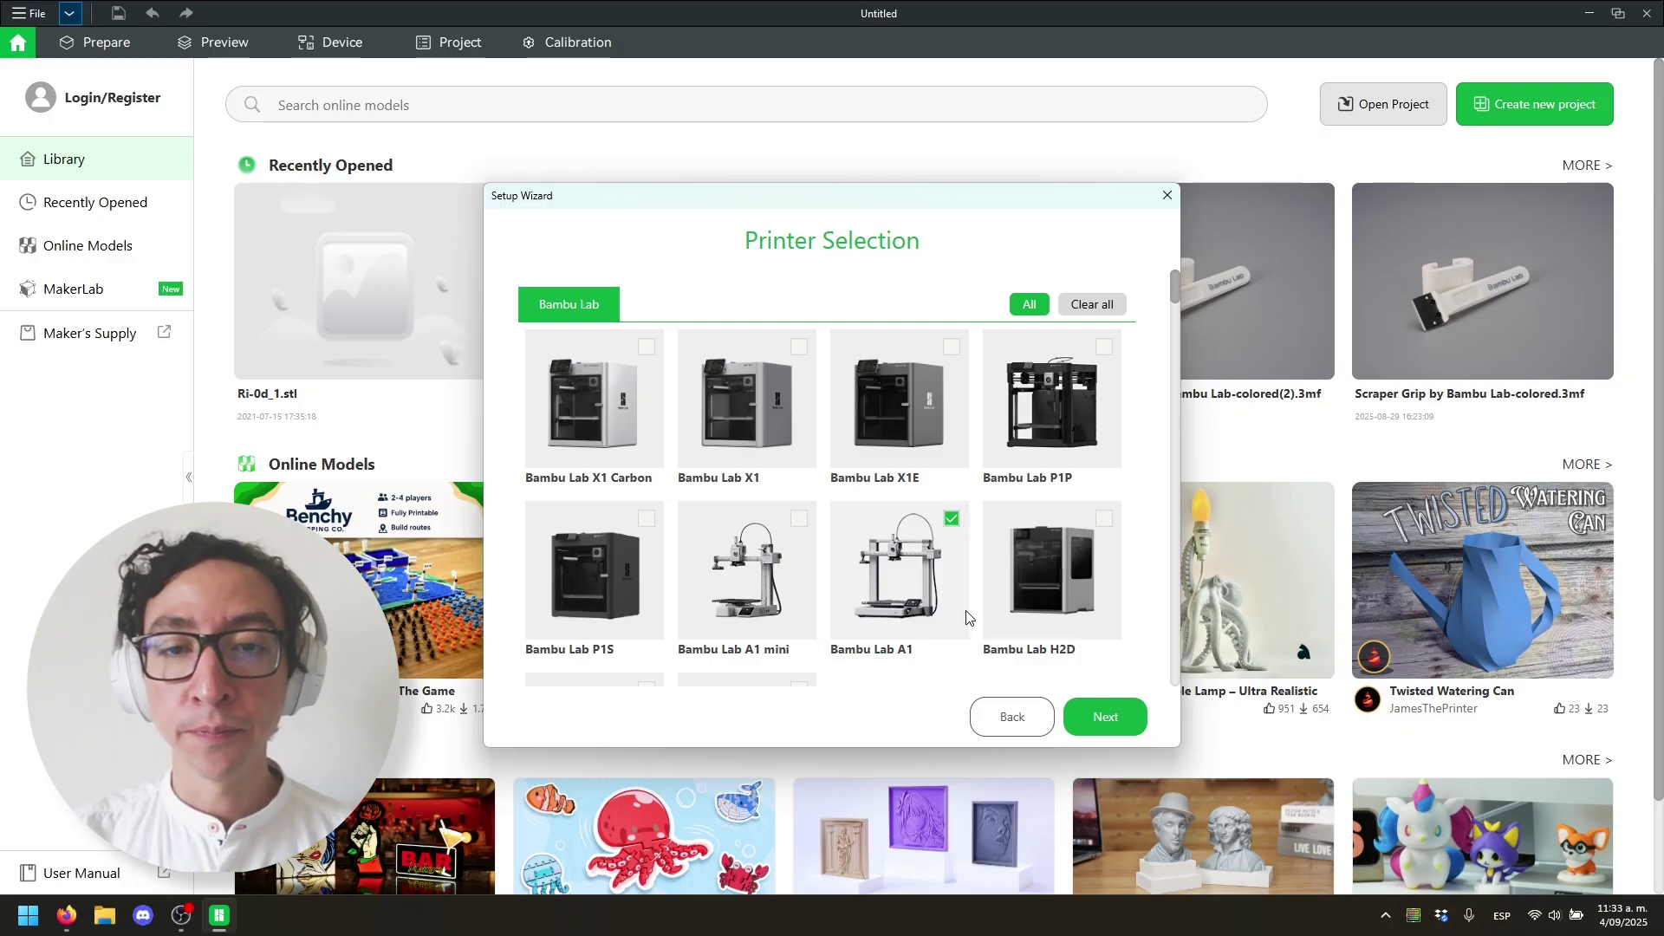
left_click(1098, 734)
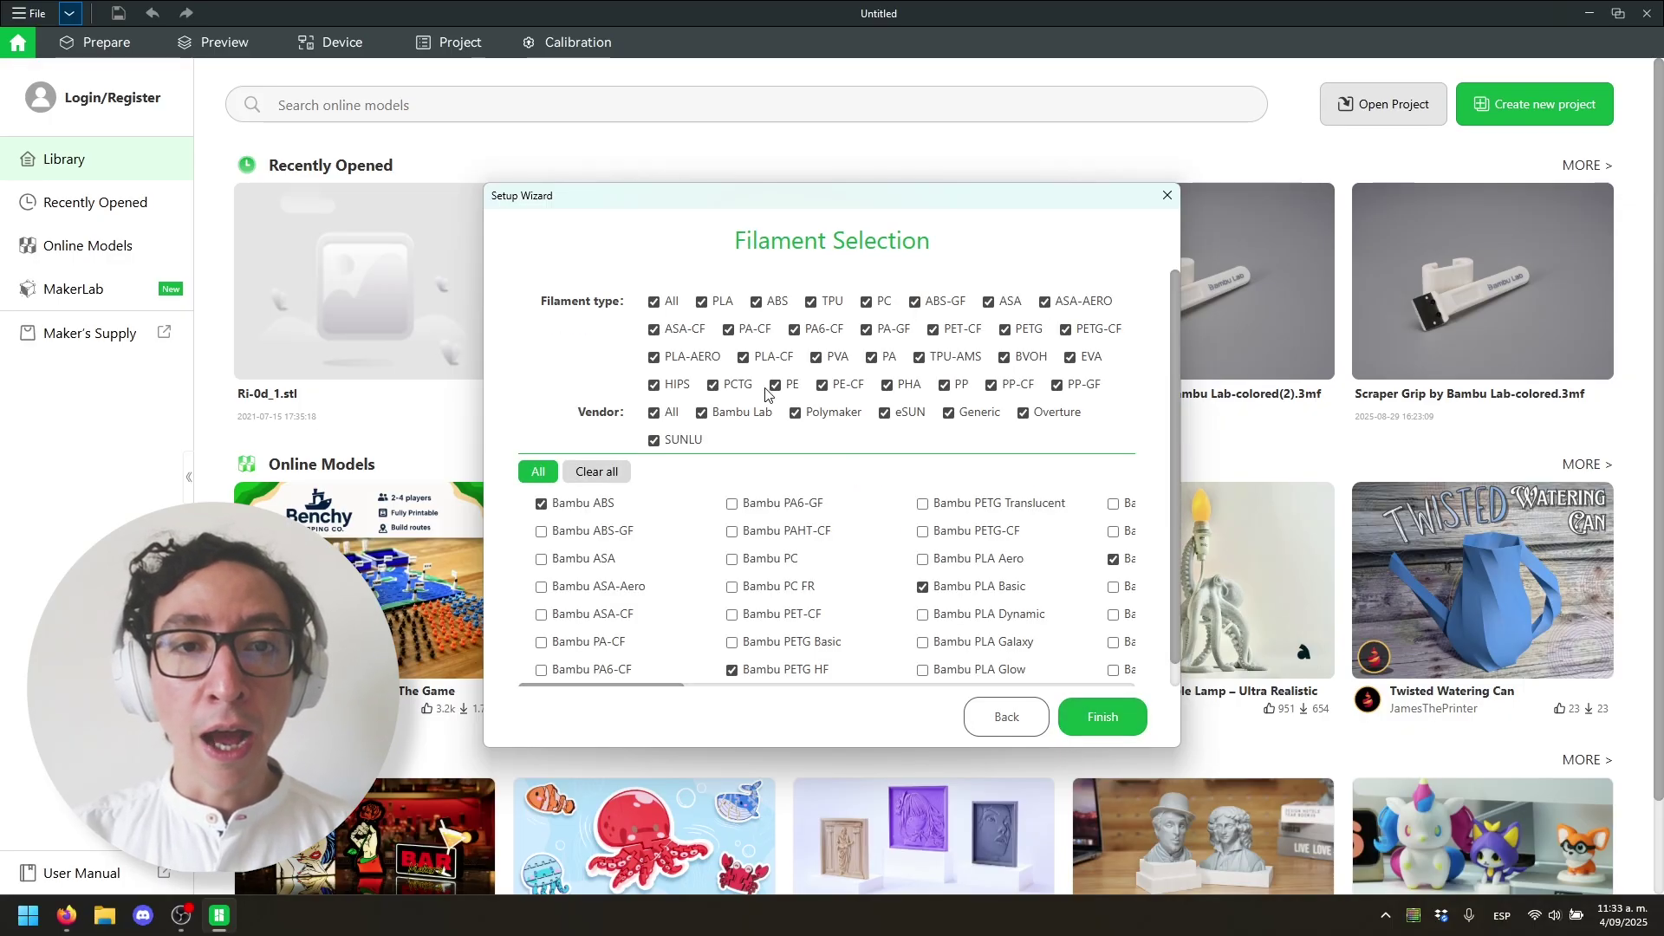
- Filter filaments to PLA from Bambu Lab and Generic vendors, then finish the wizard
left_click(655, 303)
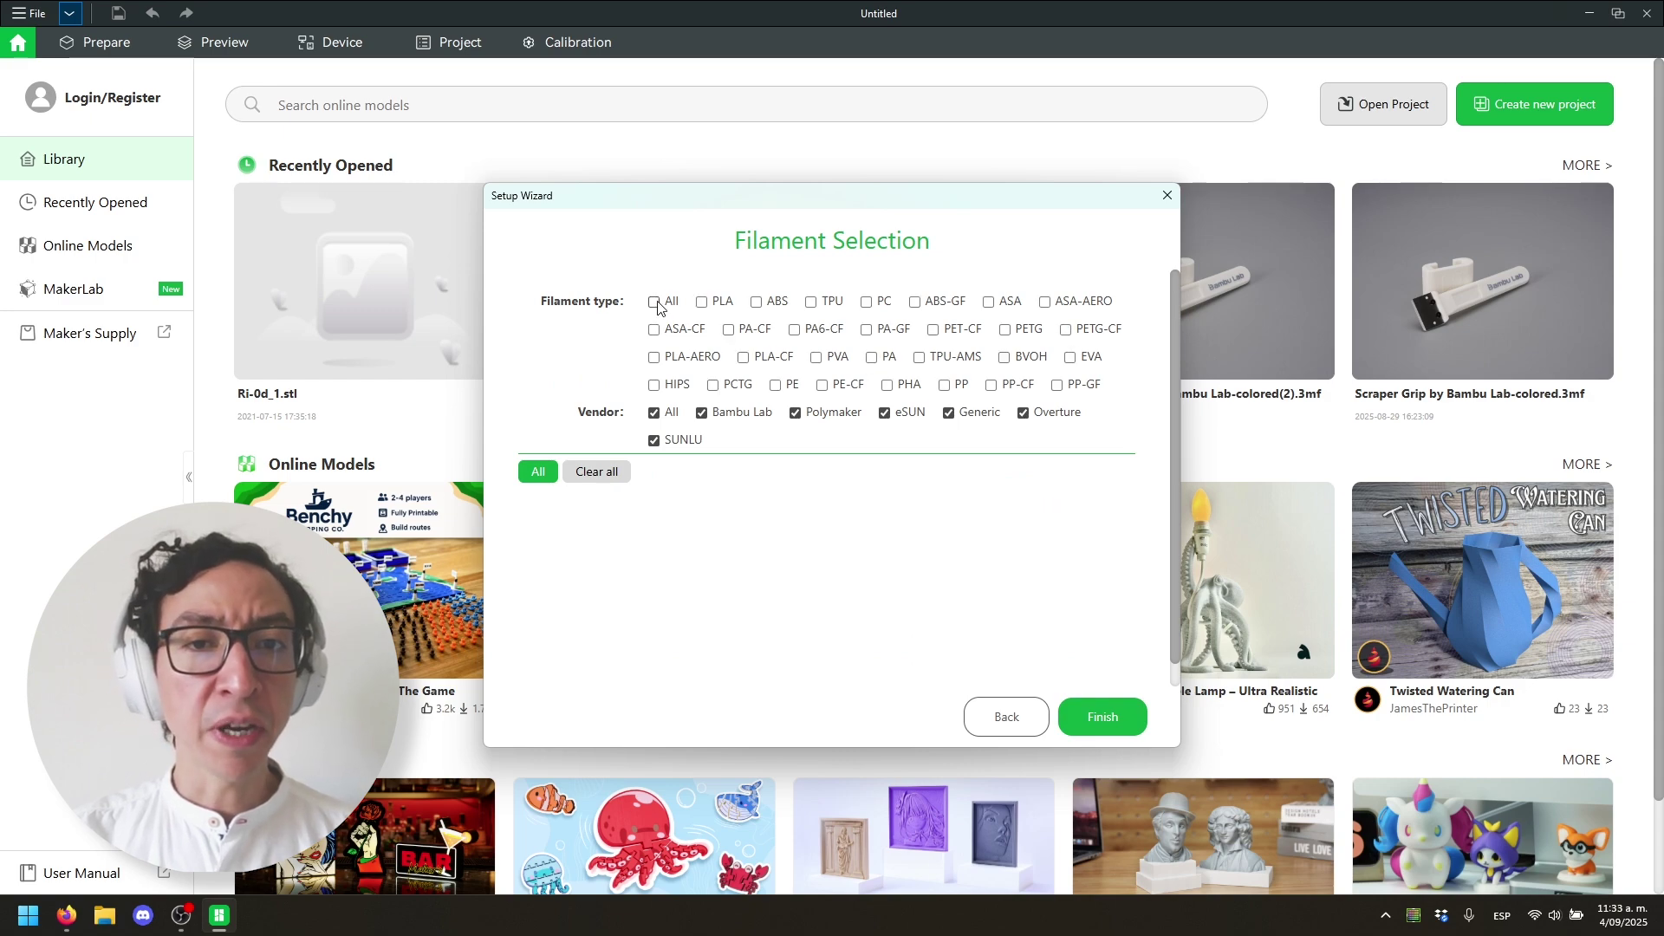
left_click(702, 303)
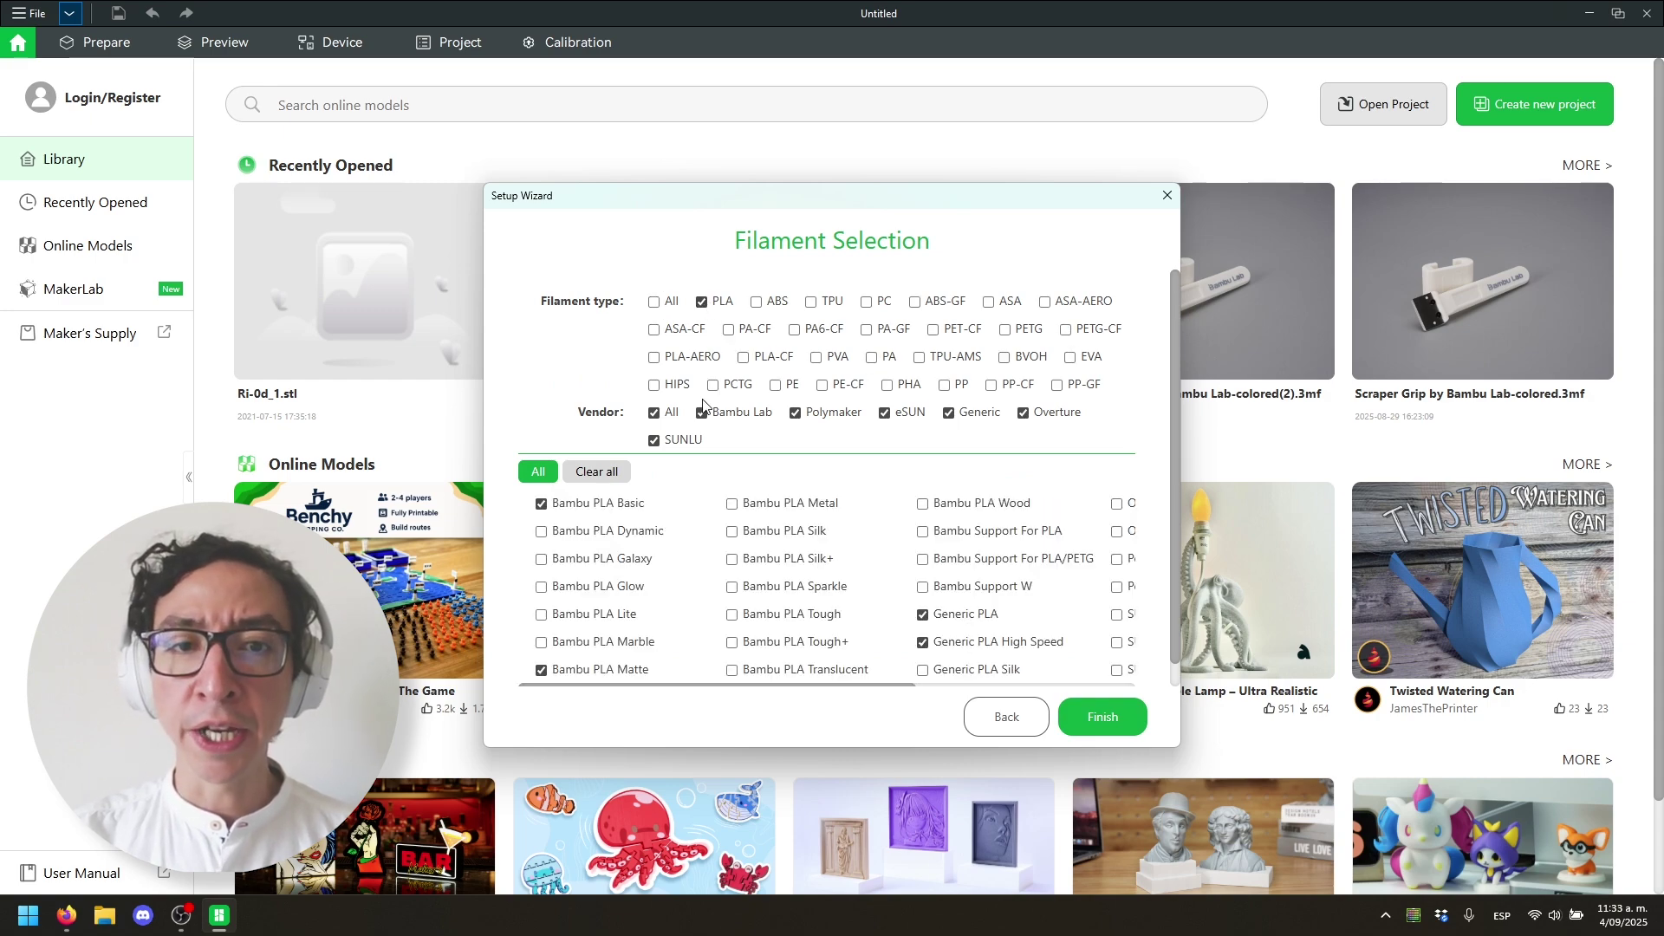
left_click(657, 415)
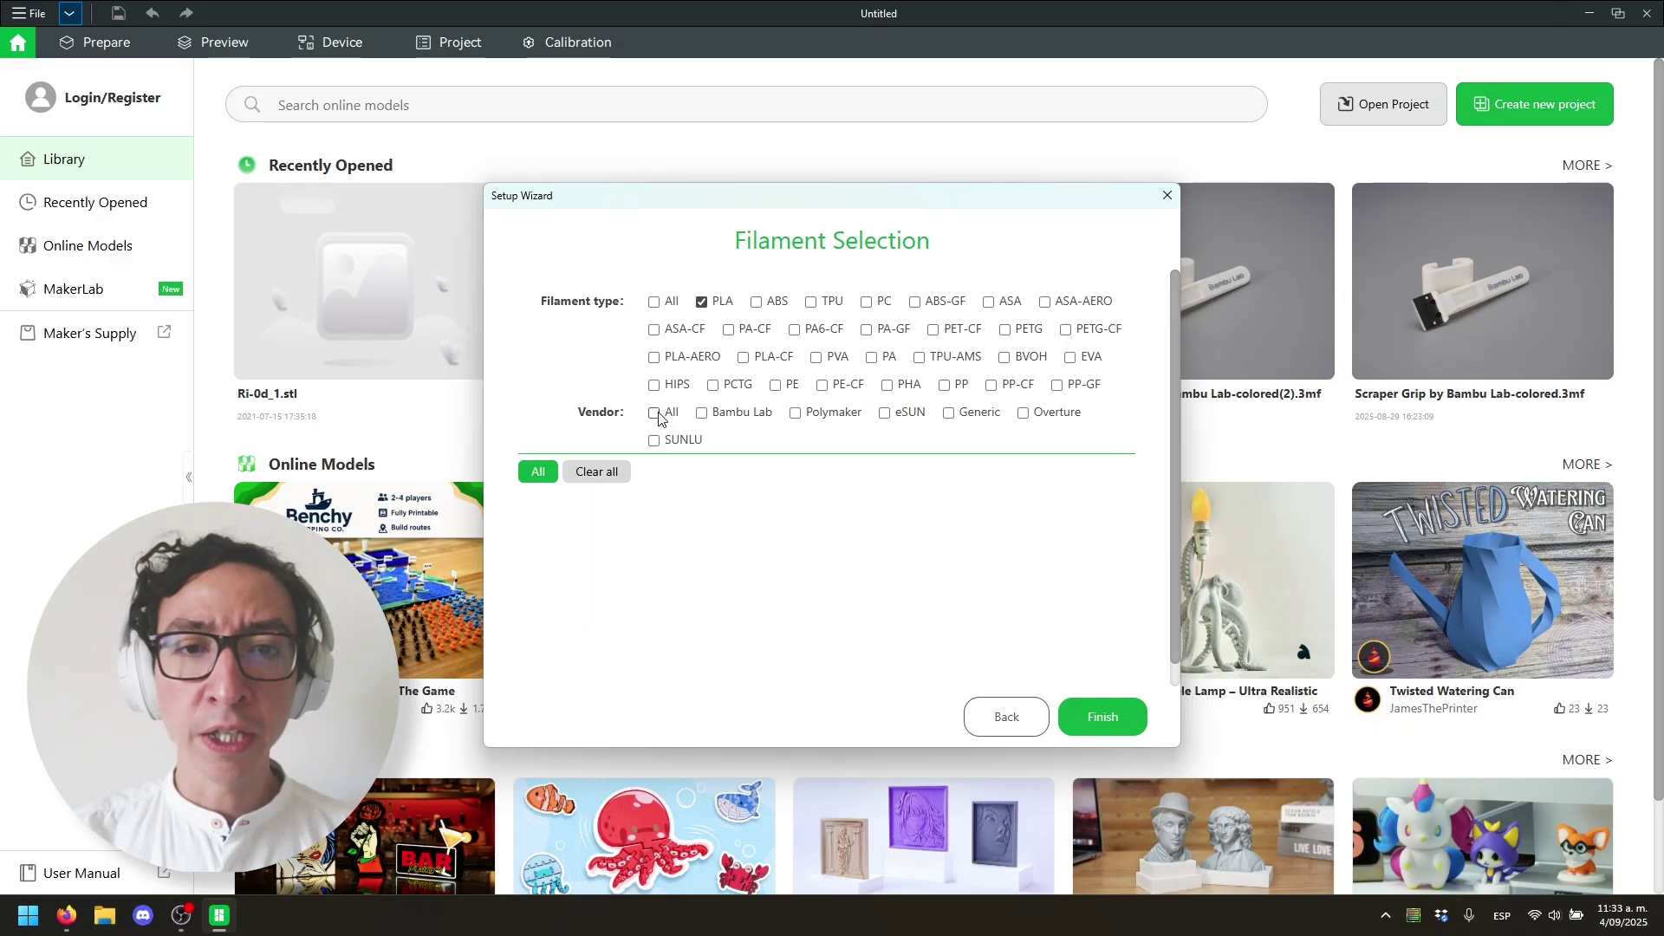
left_click(704, 414)
left_click(950, 414)
scroll(950, 493, "down", 1)
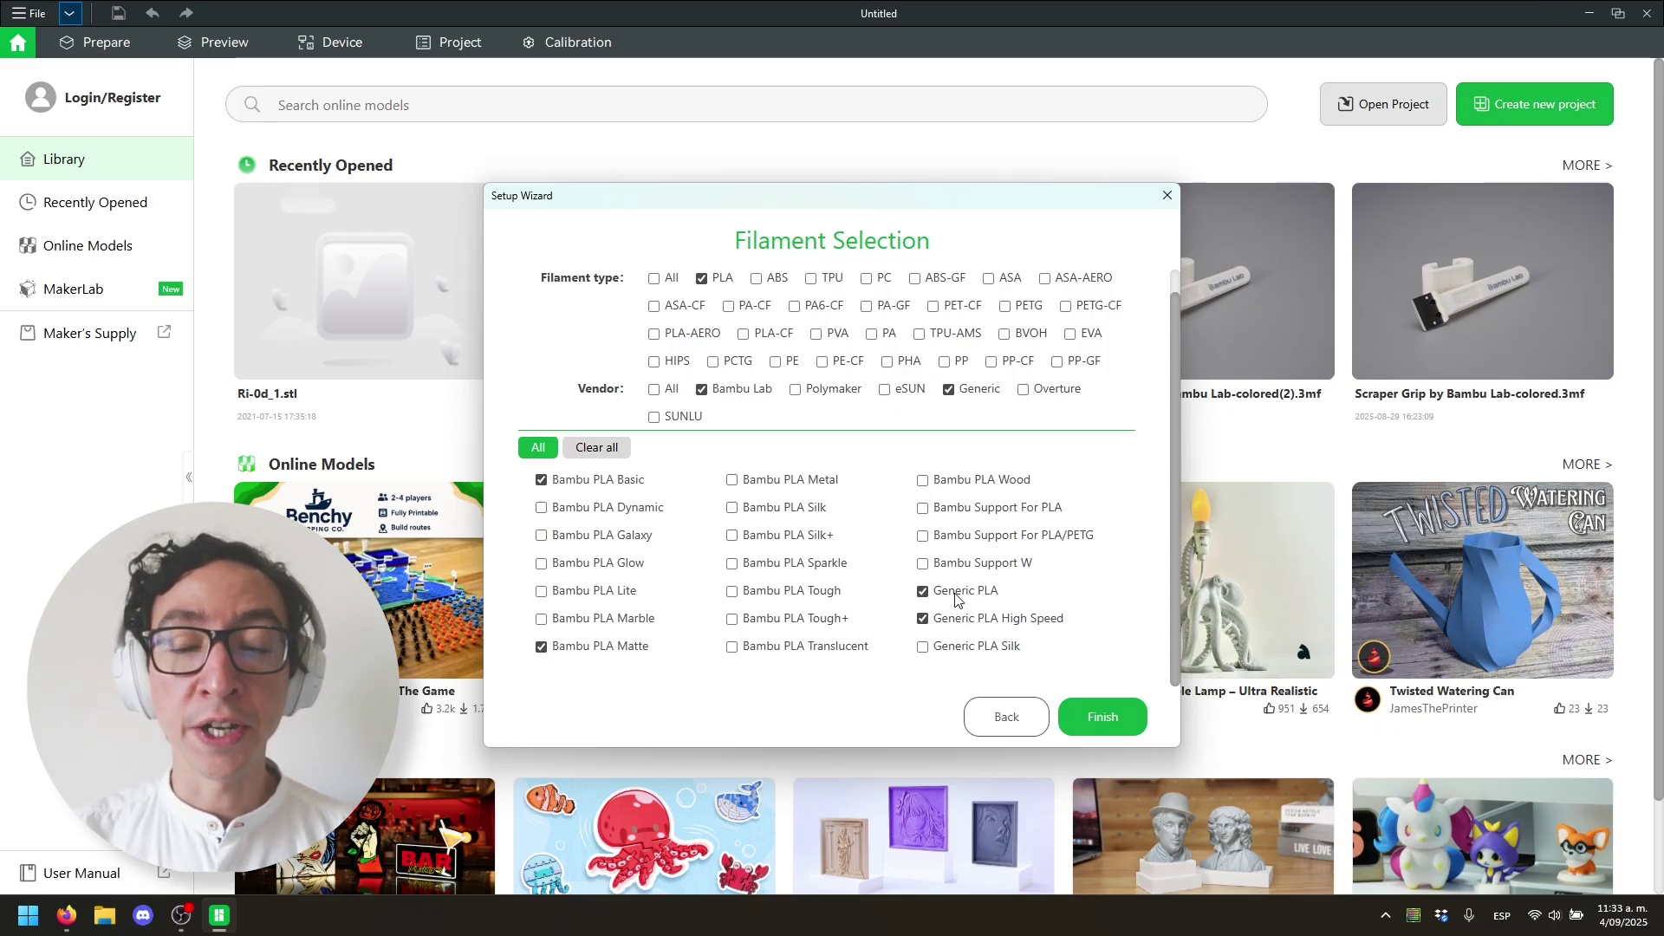
left_click(1094, 723)
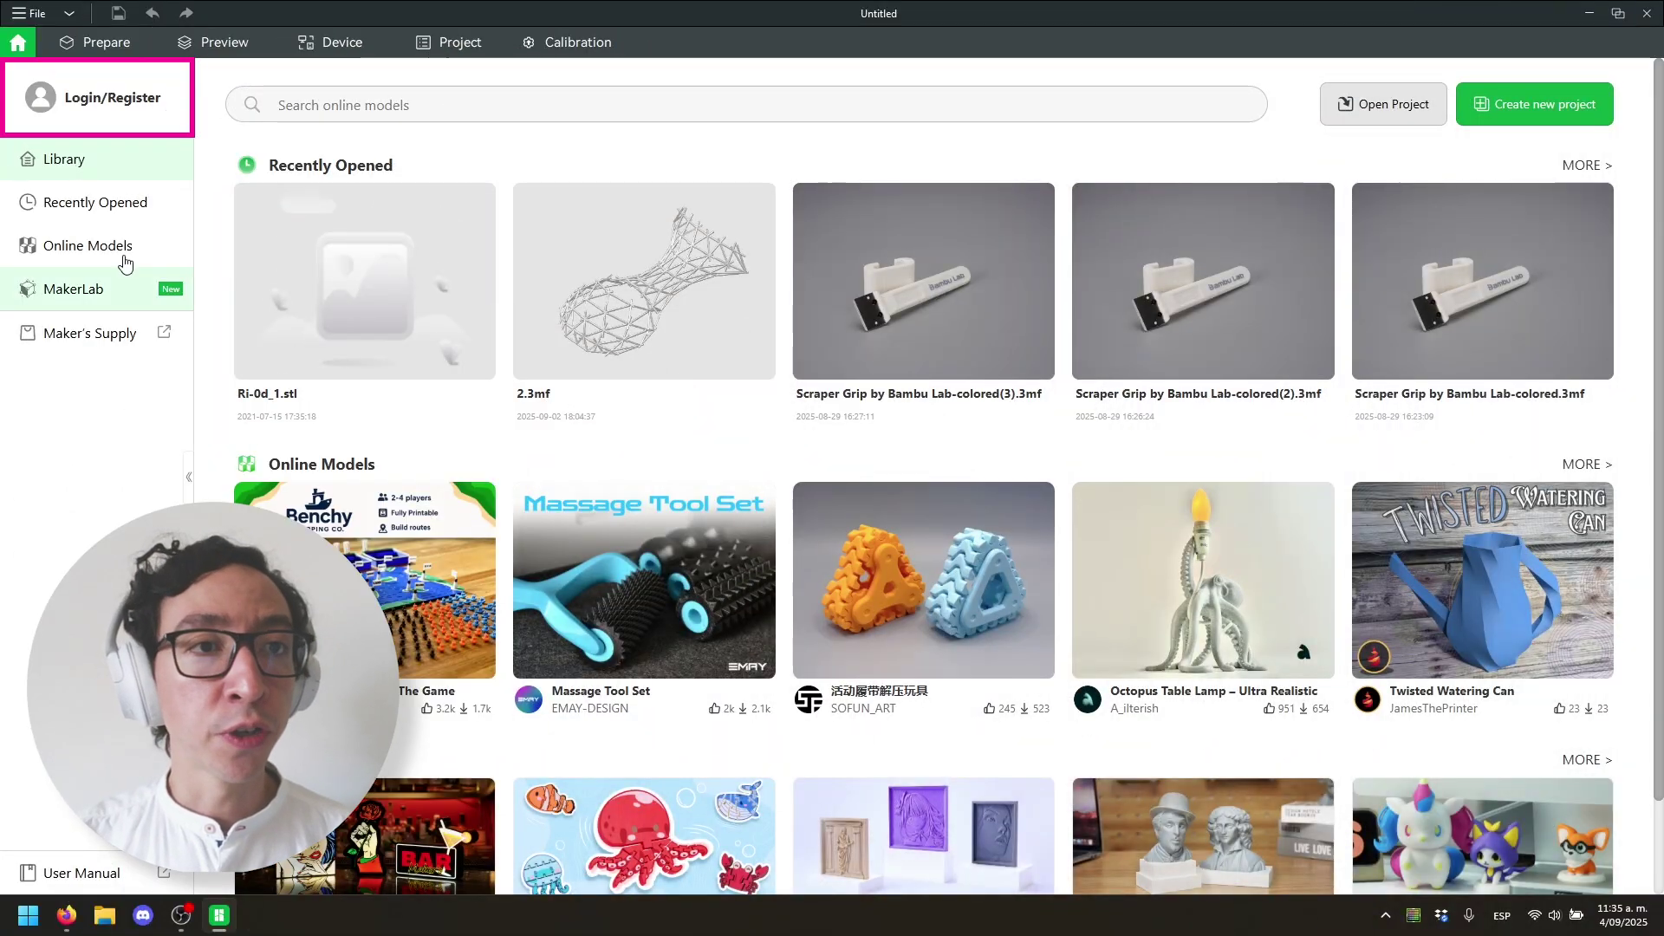
- Sign in to the Bambu Lab account via Login/Register and return to Bambu Studio
left_click(111, 97)
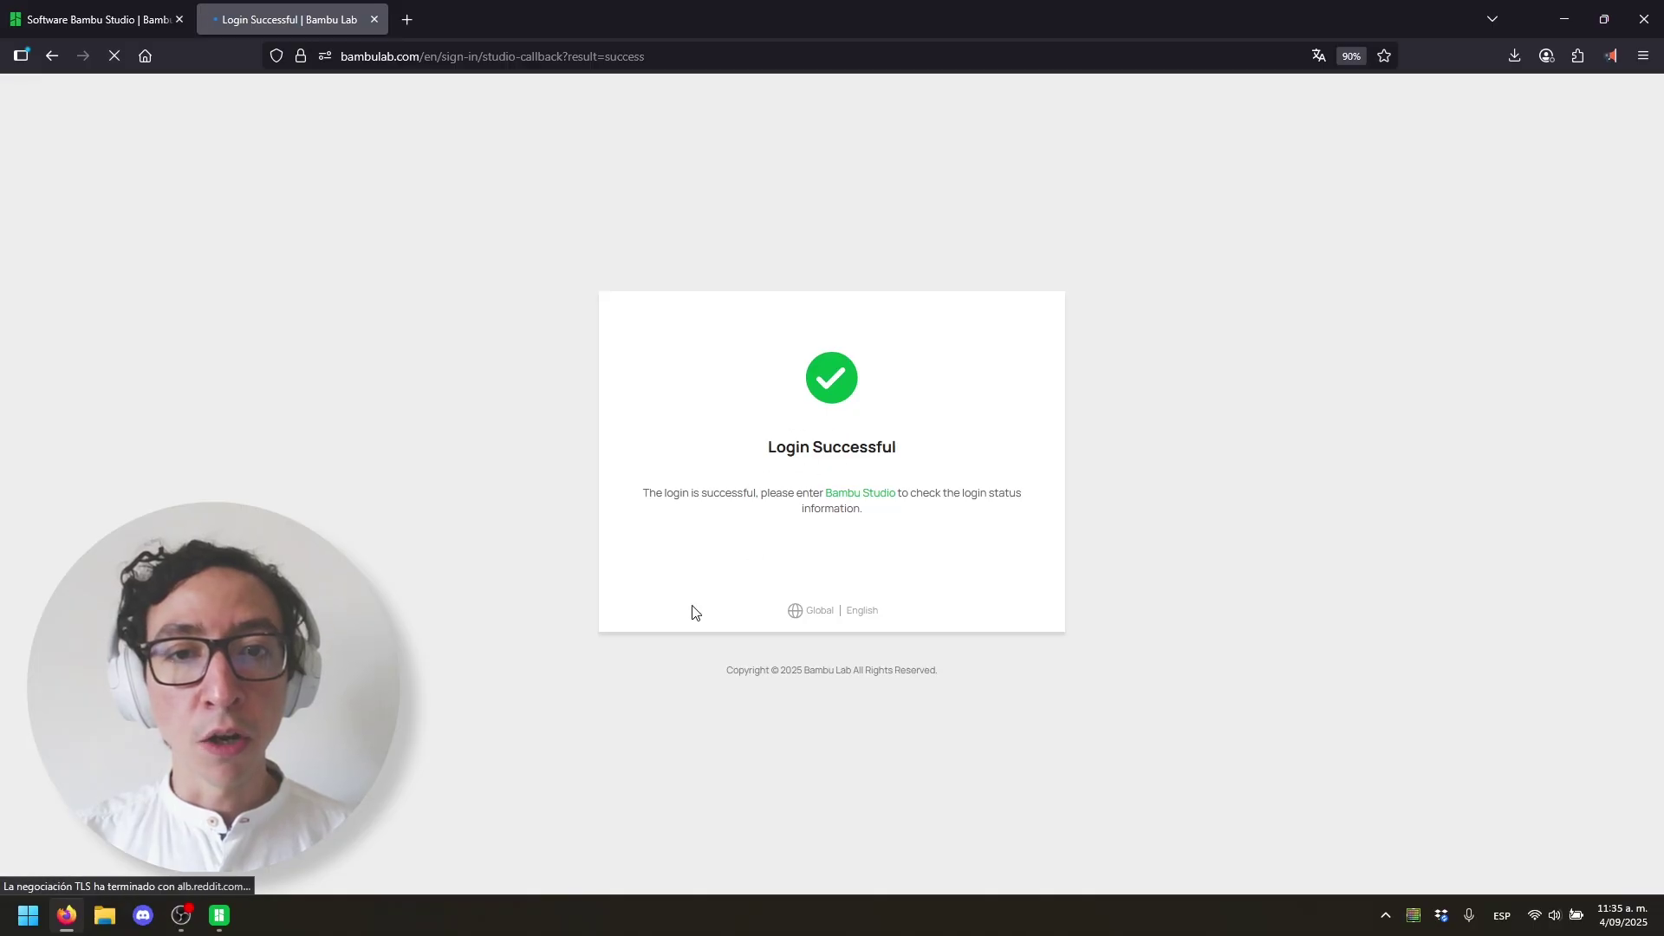
left_click(229, 919)
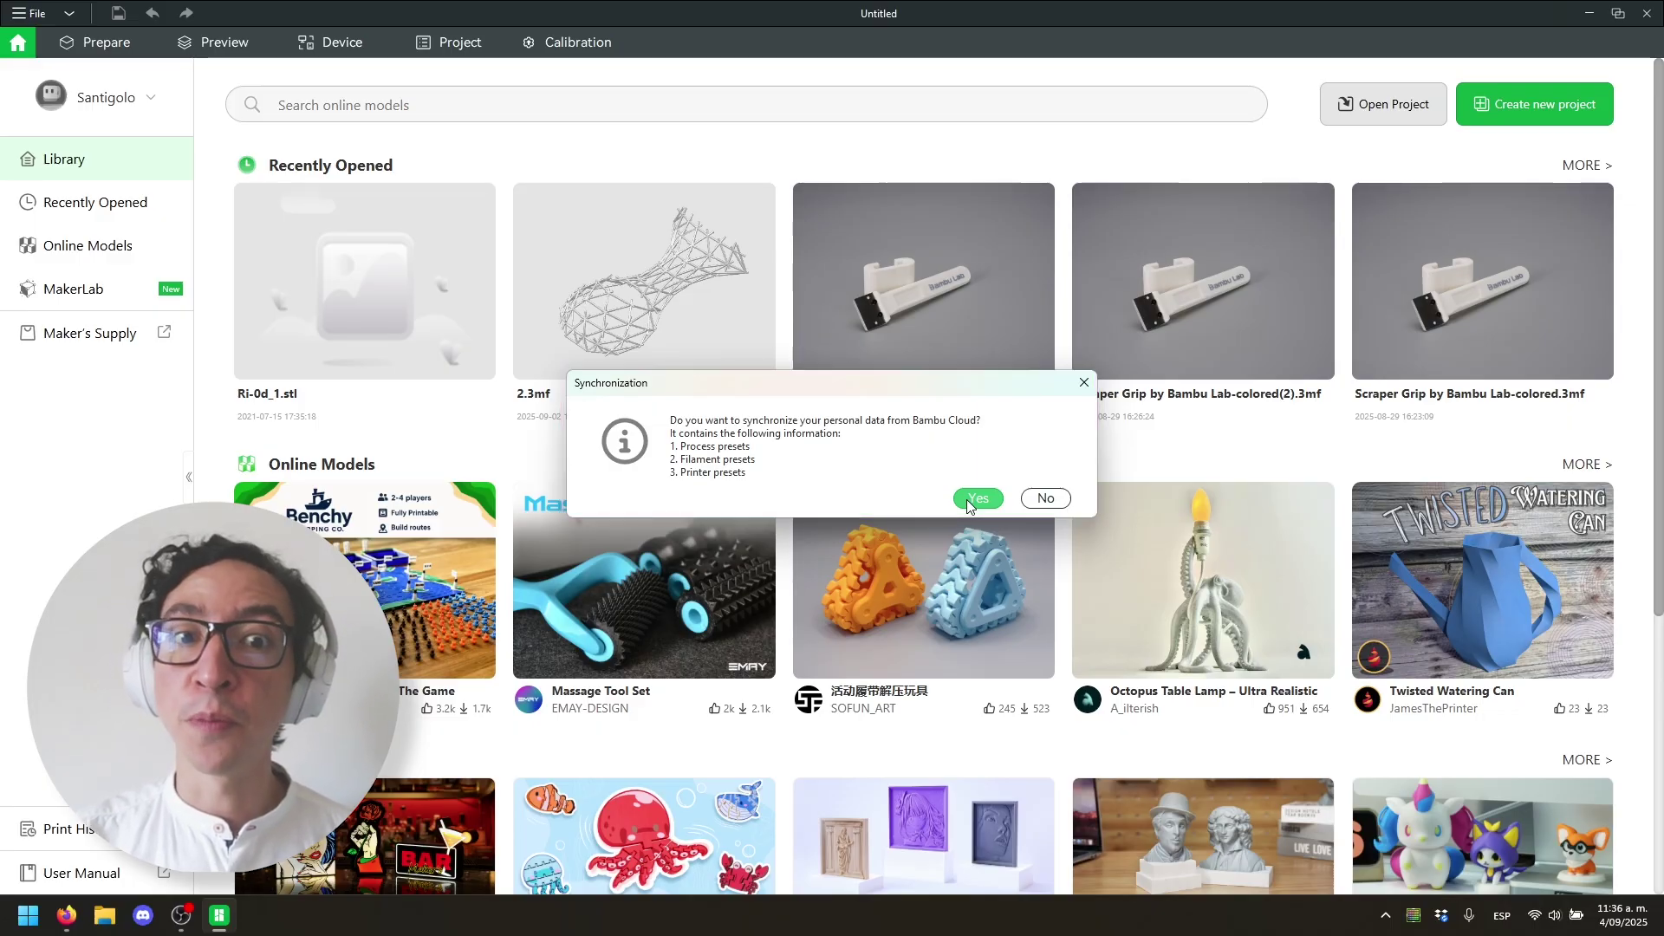
- Accept syncing process, filament and printer presets from Bambu Cloud
left_click(977, 499)
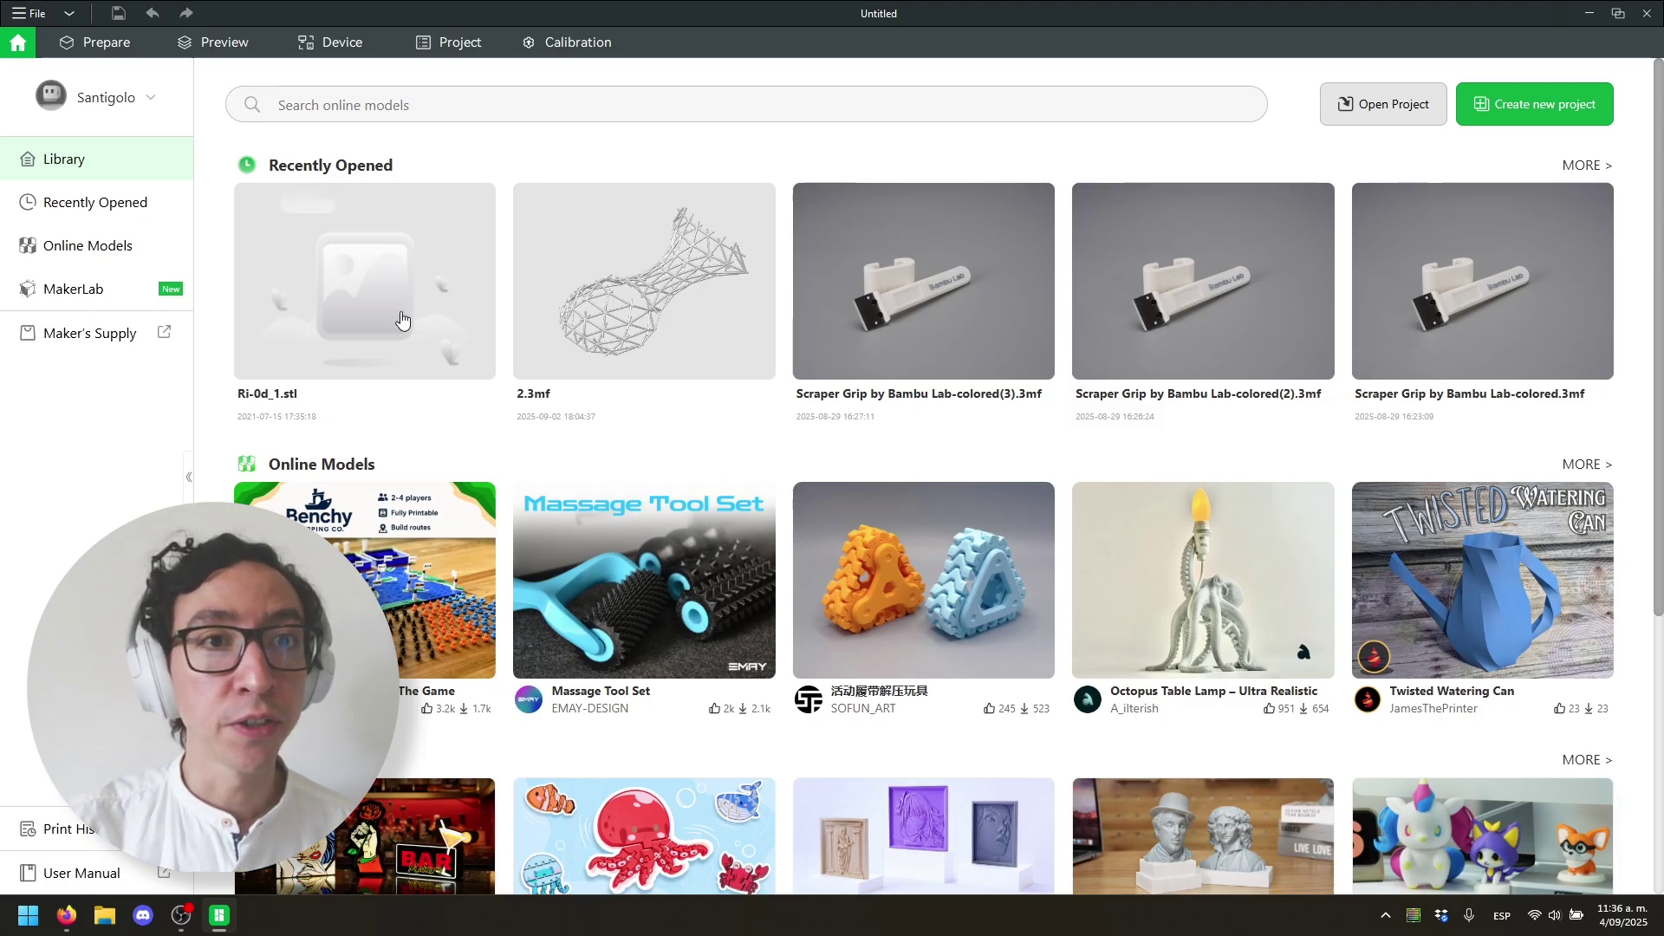
- Open the Device page and check the bound printer in the printer dropdown
left_click(344, 50)
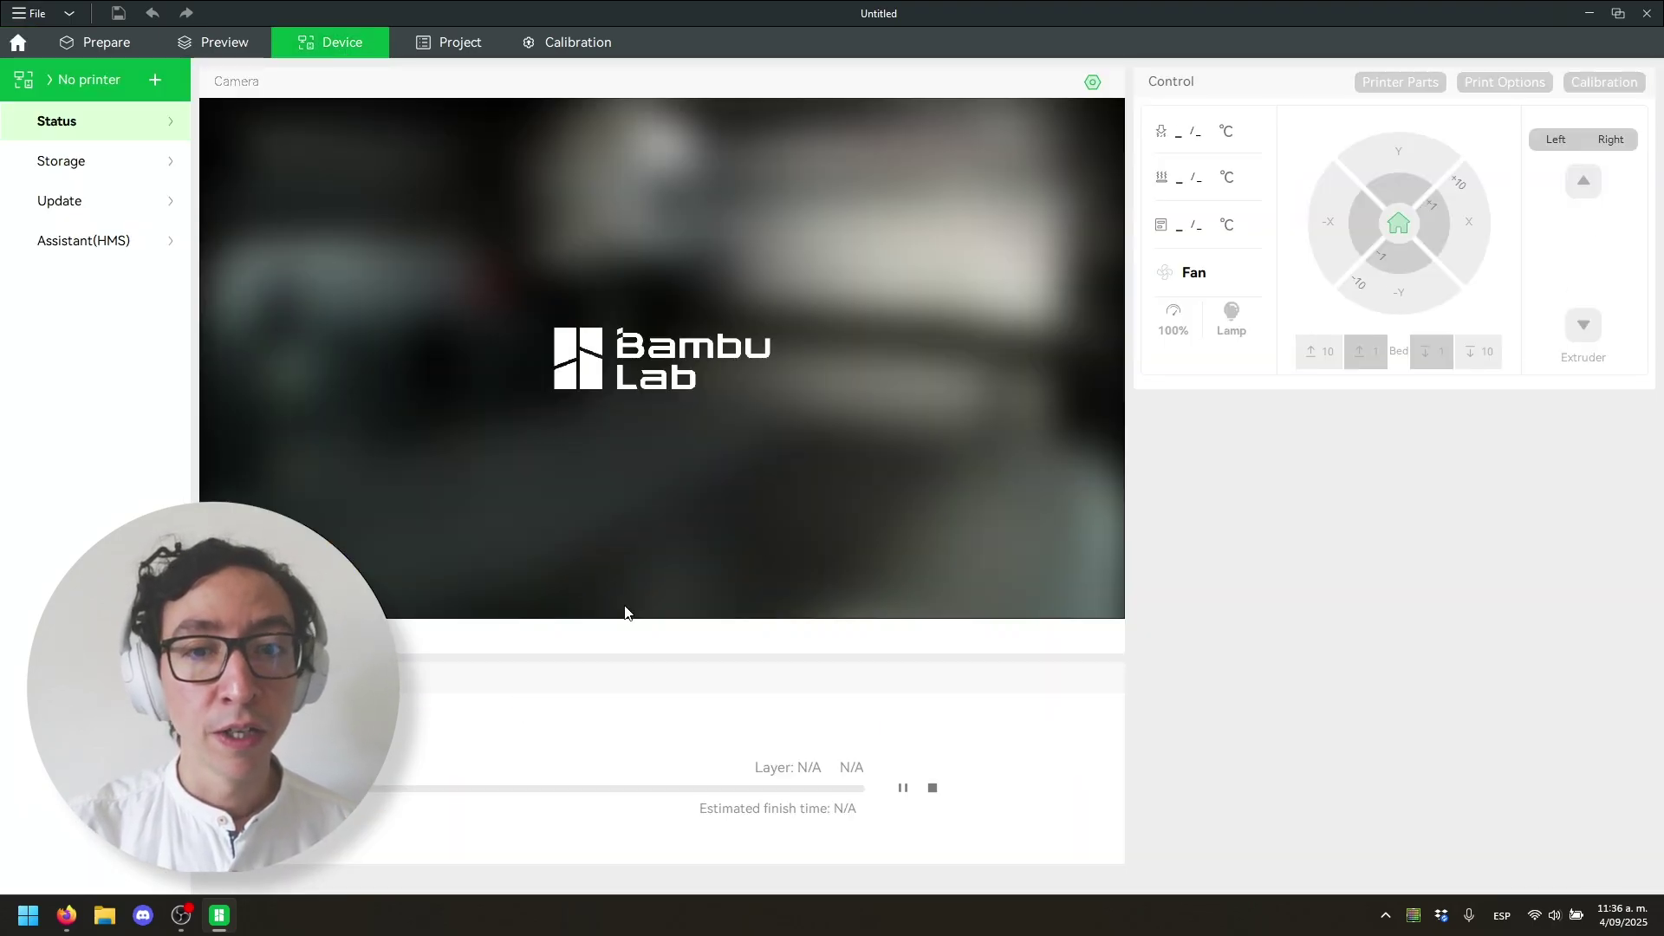
left_click(78, 85)
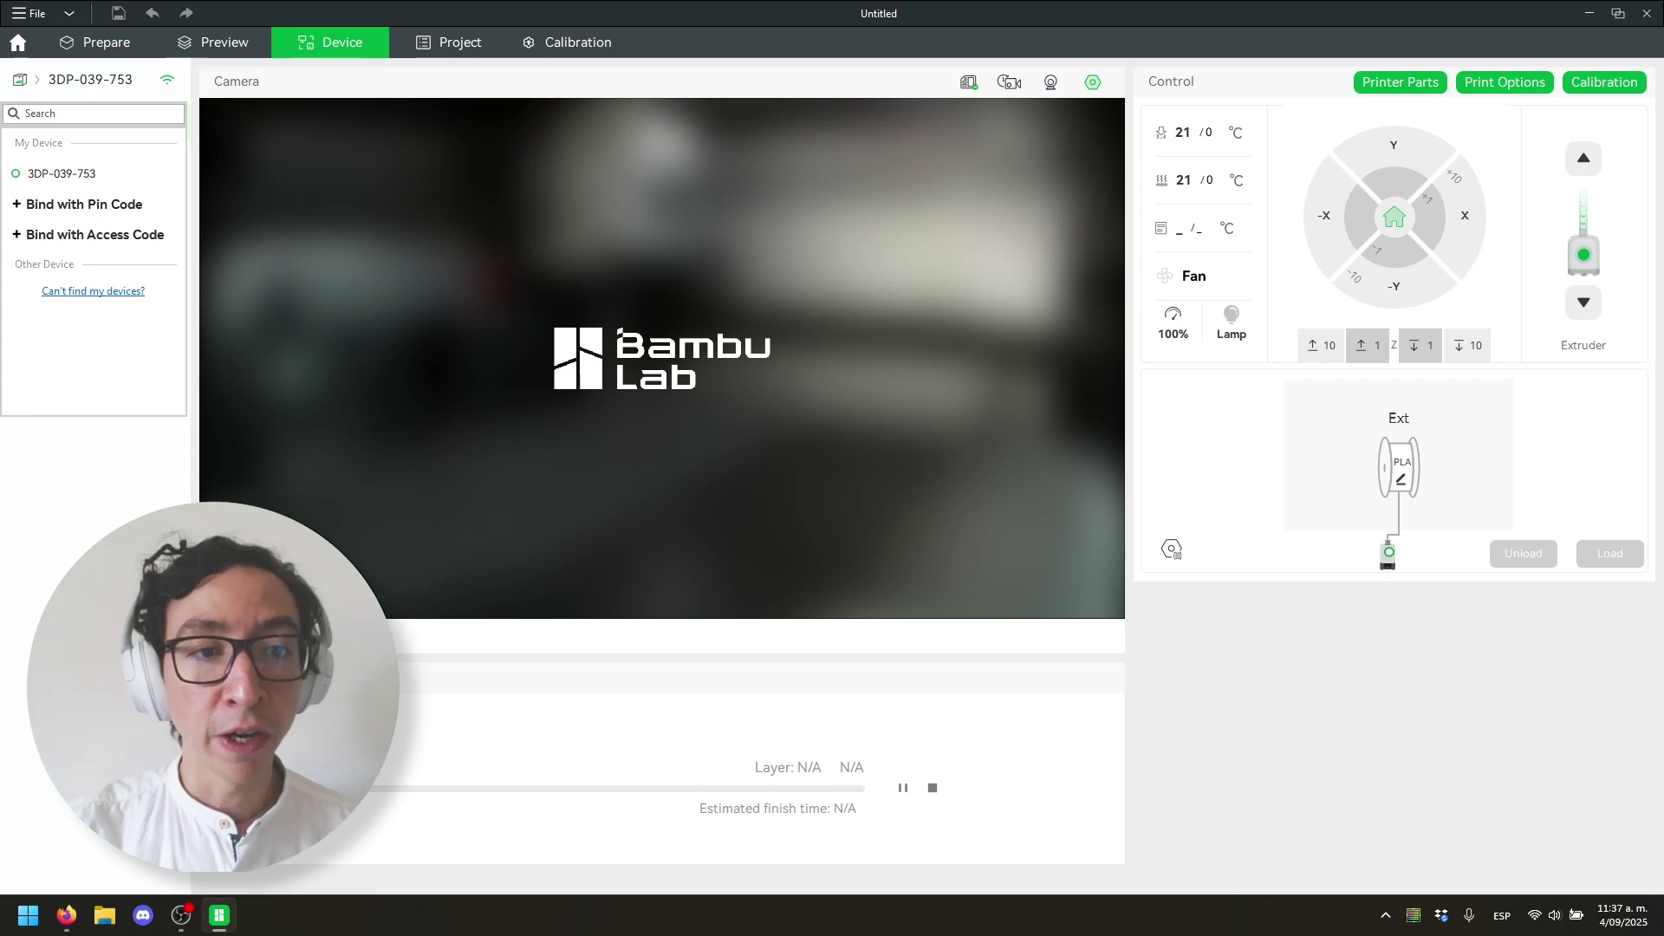
key("Escape")
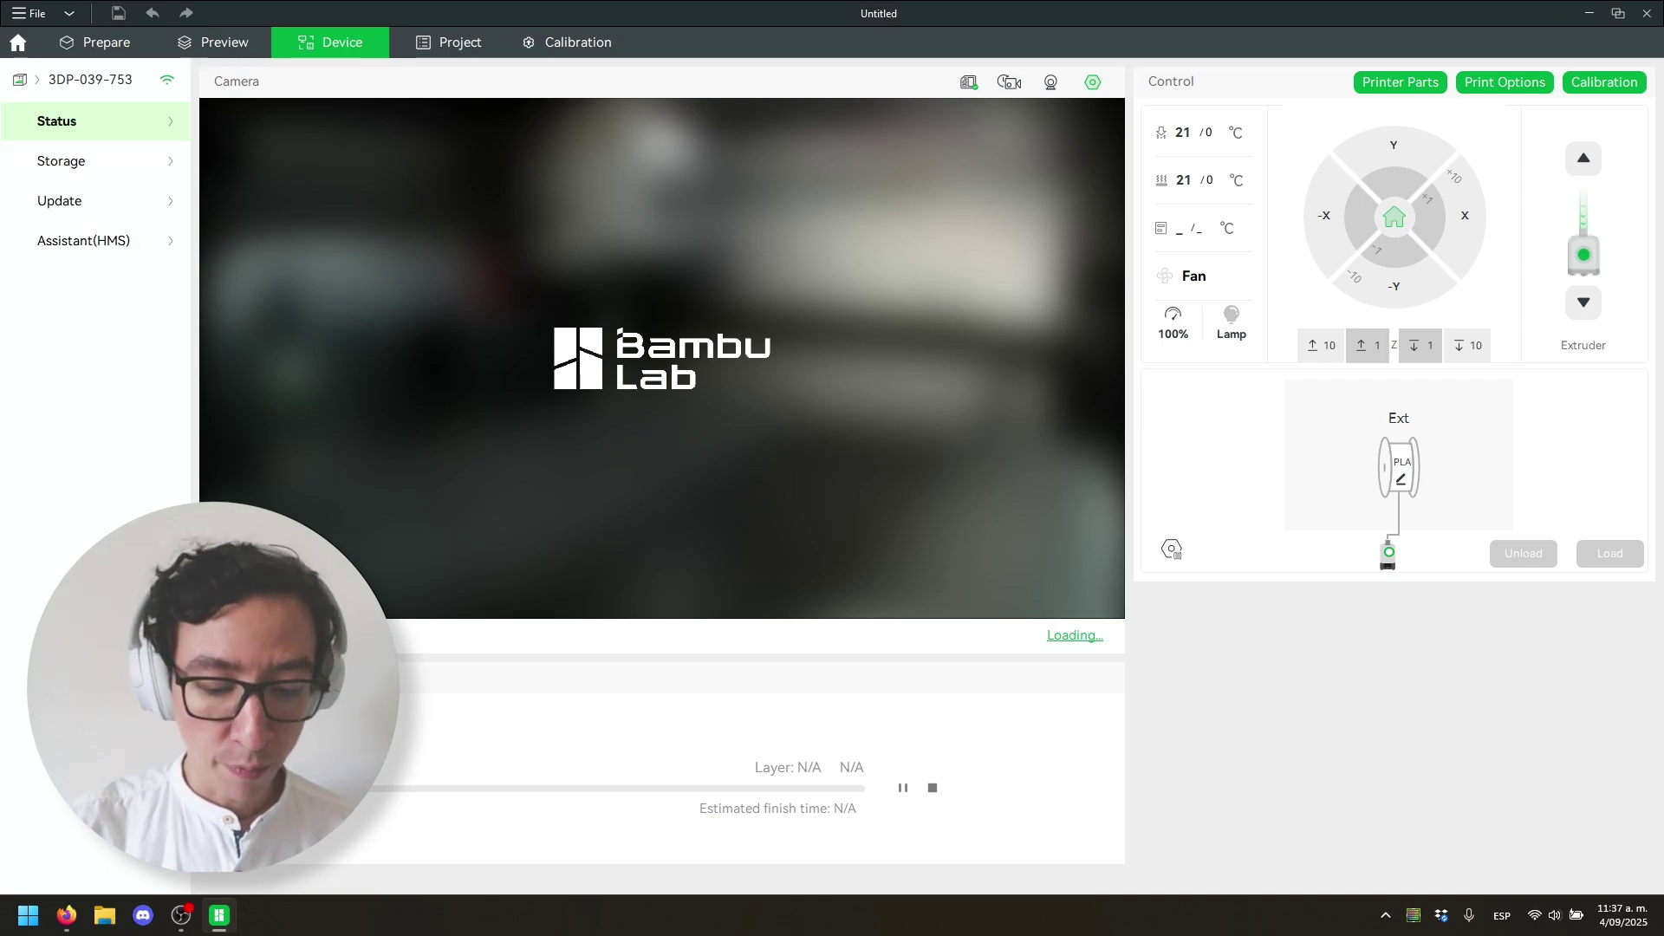